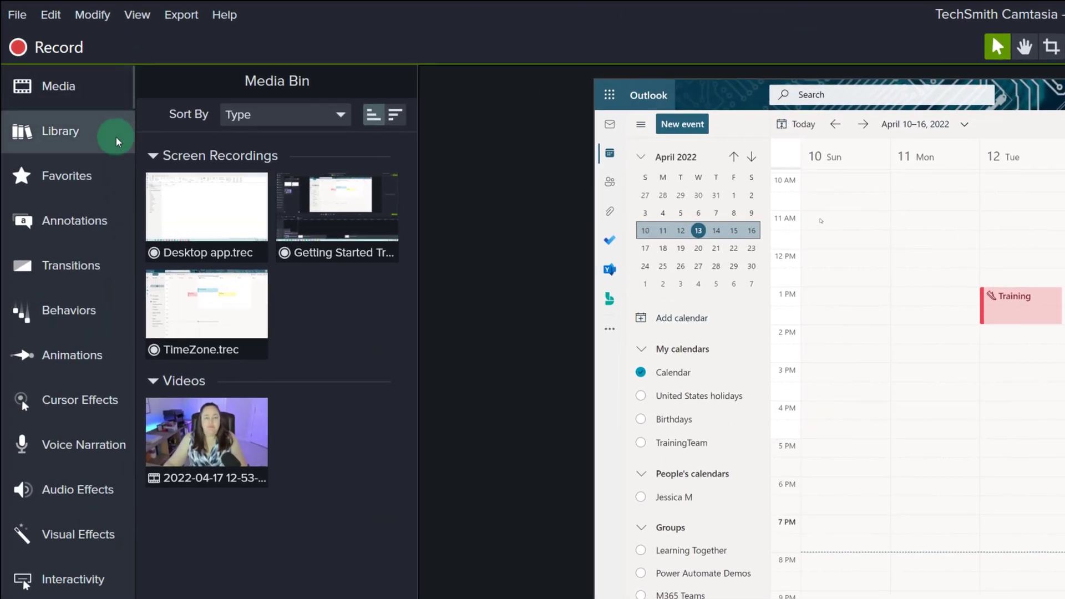
Show the Transitions gallery and scroll through the full library, including Cube rotate, Dial Wipe, Dissolve and Doorway
click(86, 279)
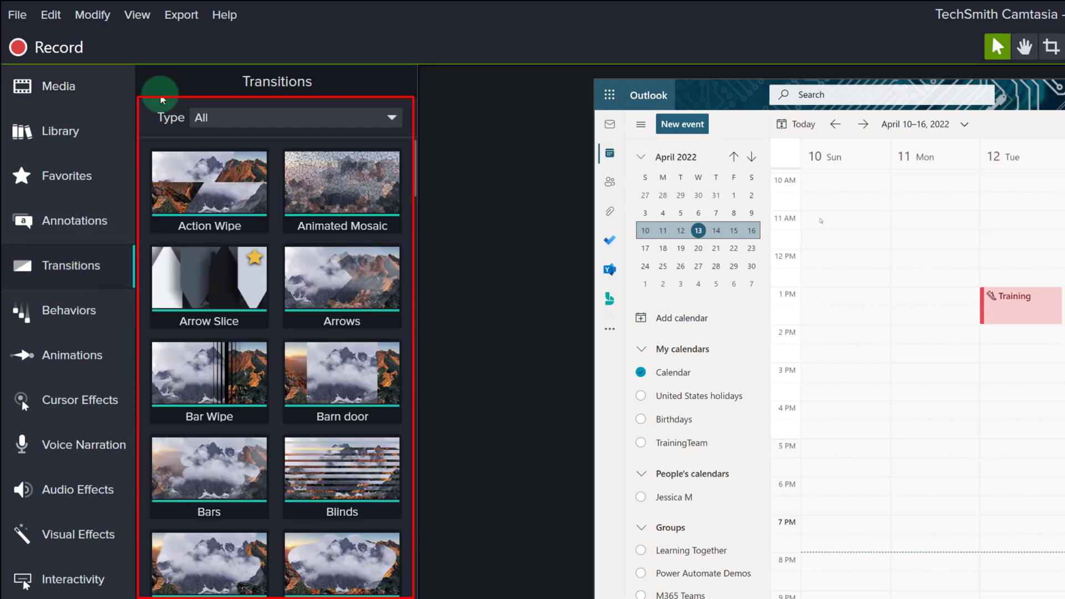
scroll(238, 577, down, 3)
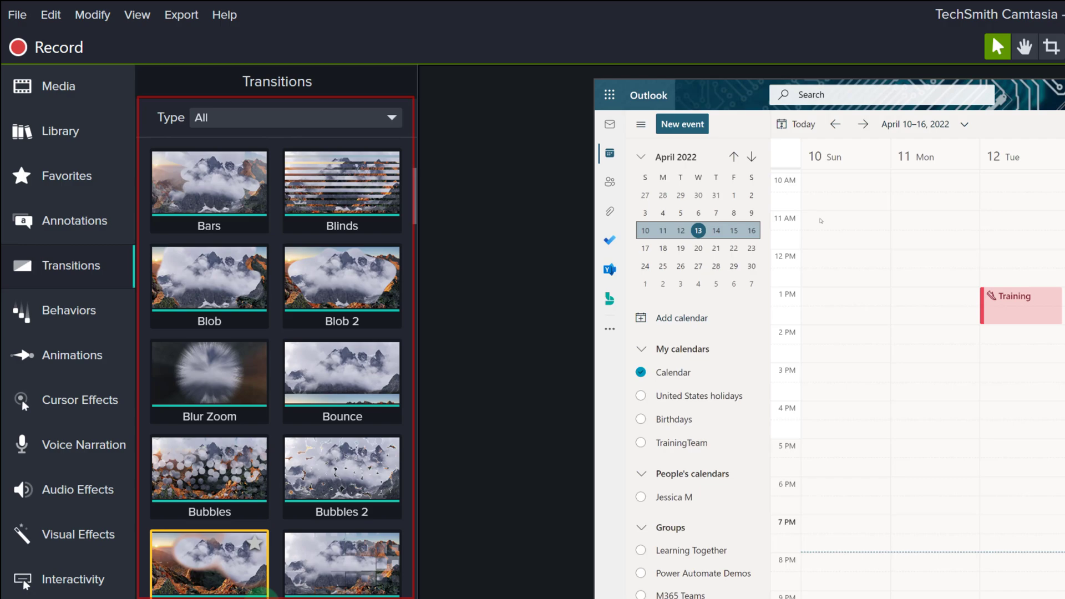
scroll(266, 594, down, 3)
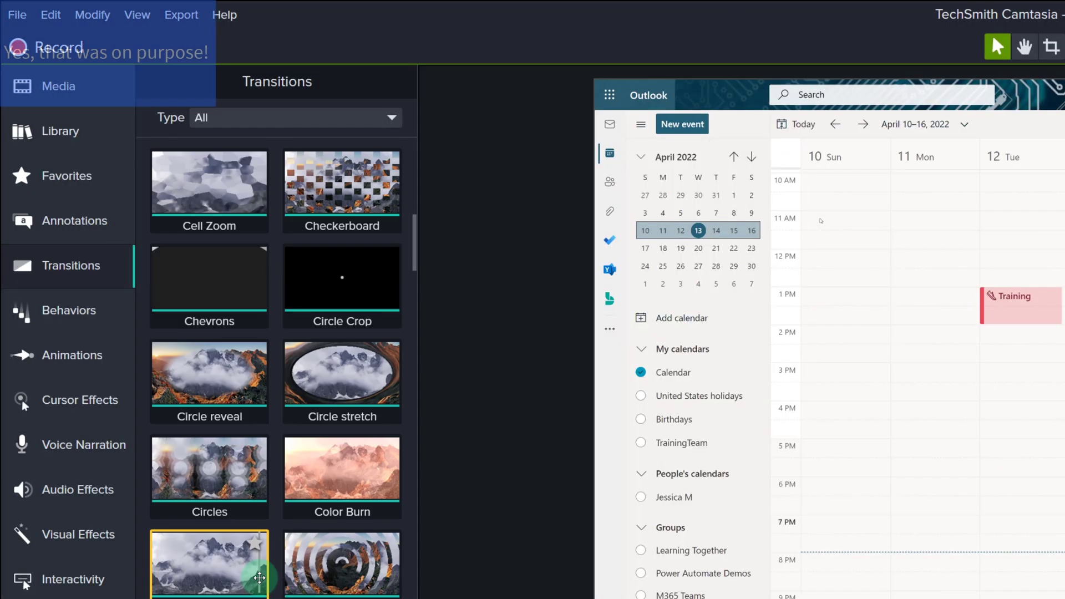
scroll(259, 577, down, 3)
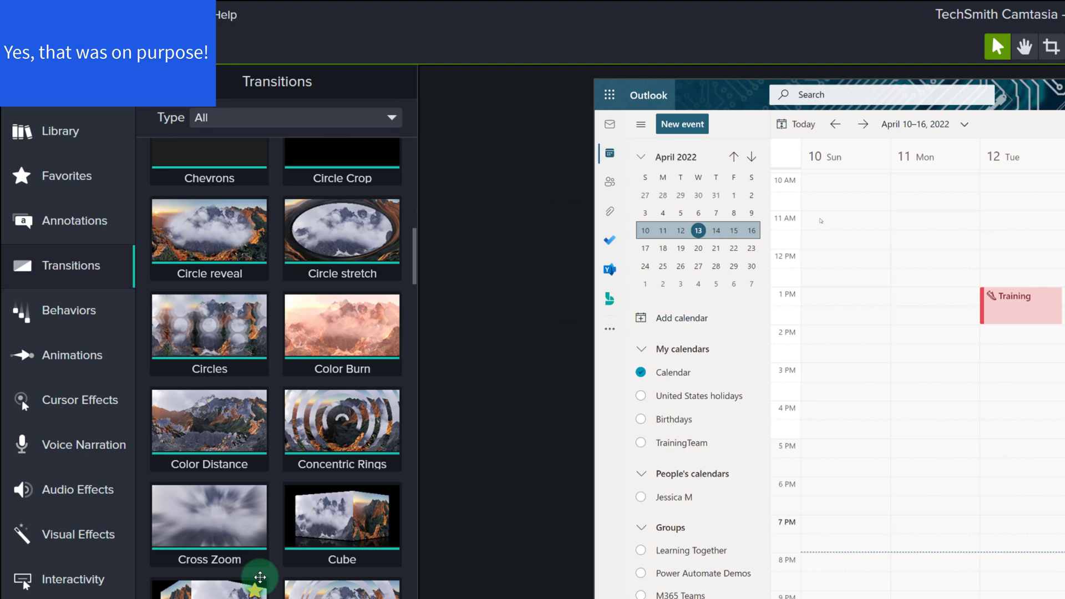
scroll(260, 577, down, 3)
scroll(261, 582, down, 1)
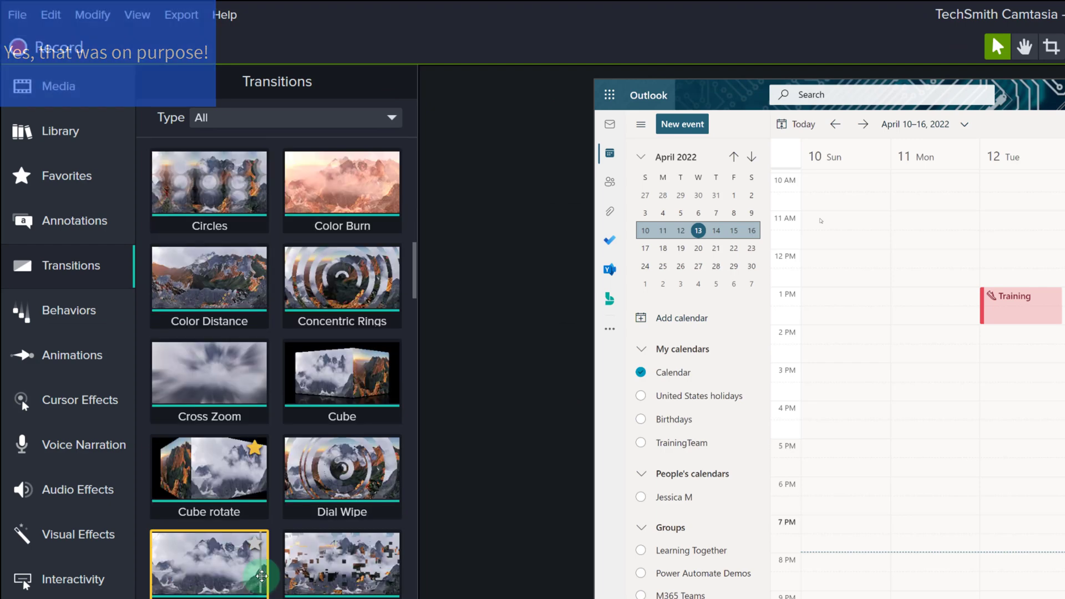
scroll(261, 579, down, 1)
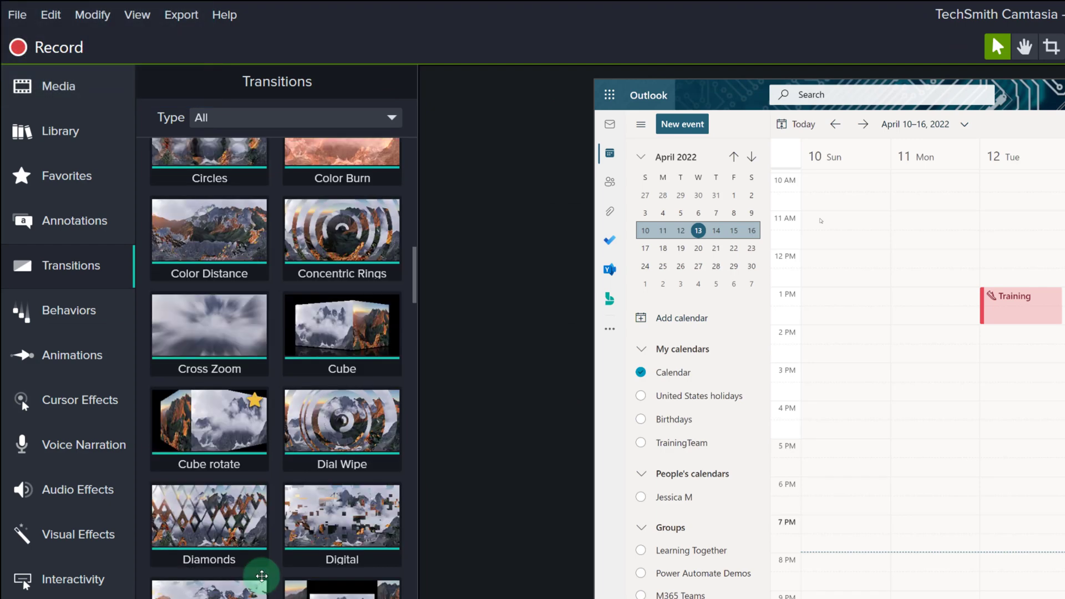
scroll(261, 576, down, 3)
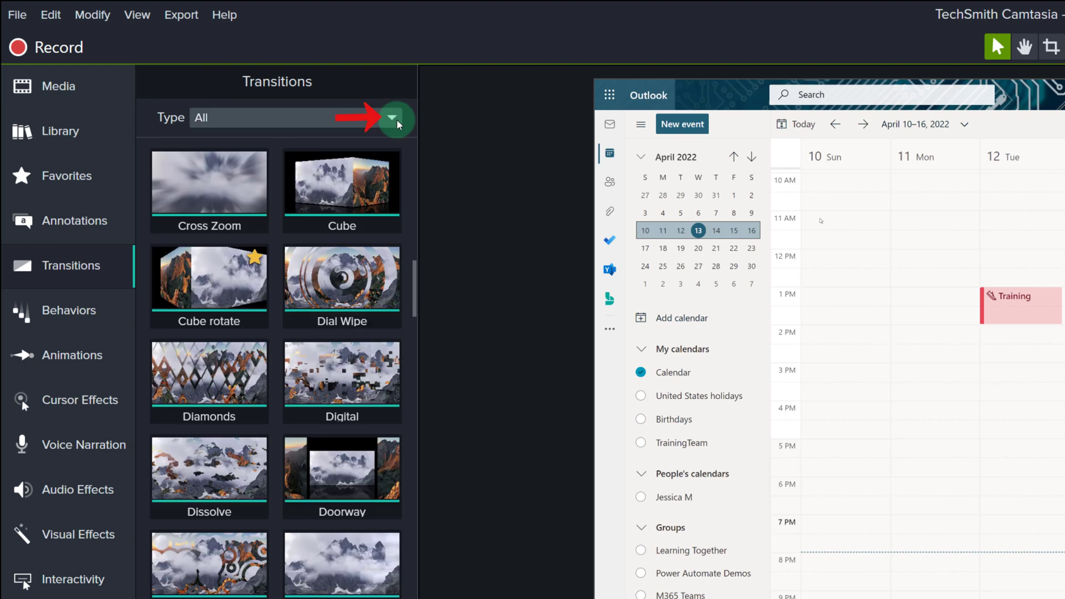
Filter the transitions to type 3D and preview the Cube and Doorway thumbnails
click(394, 119)
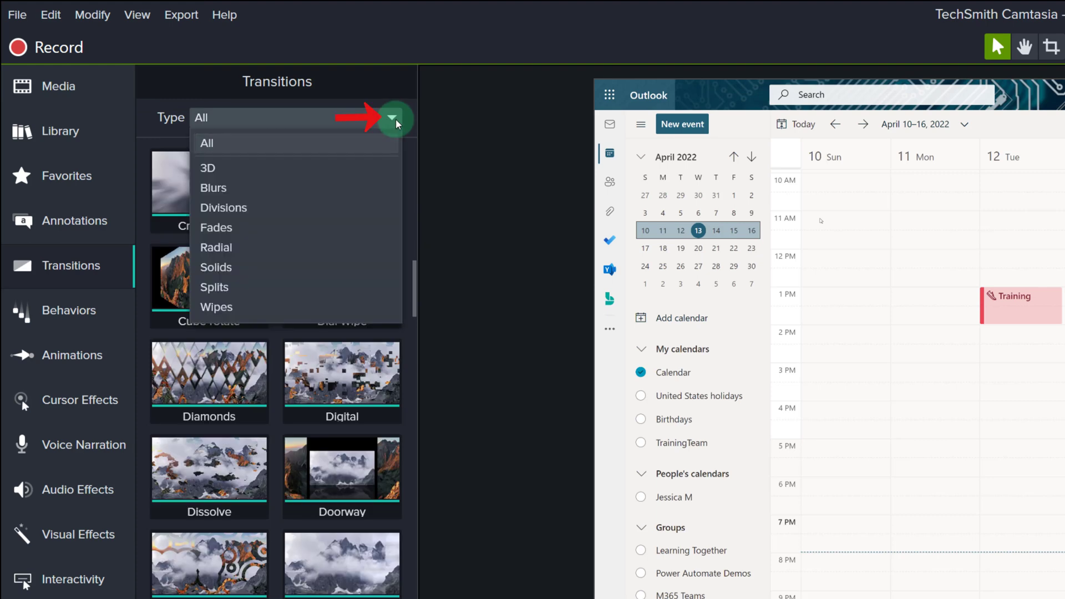
click(248, 175)
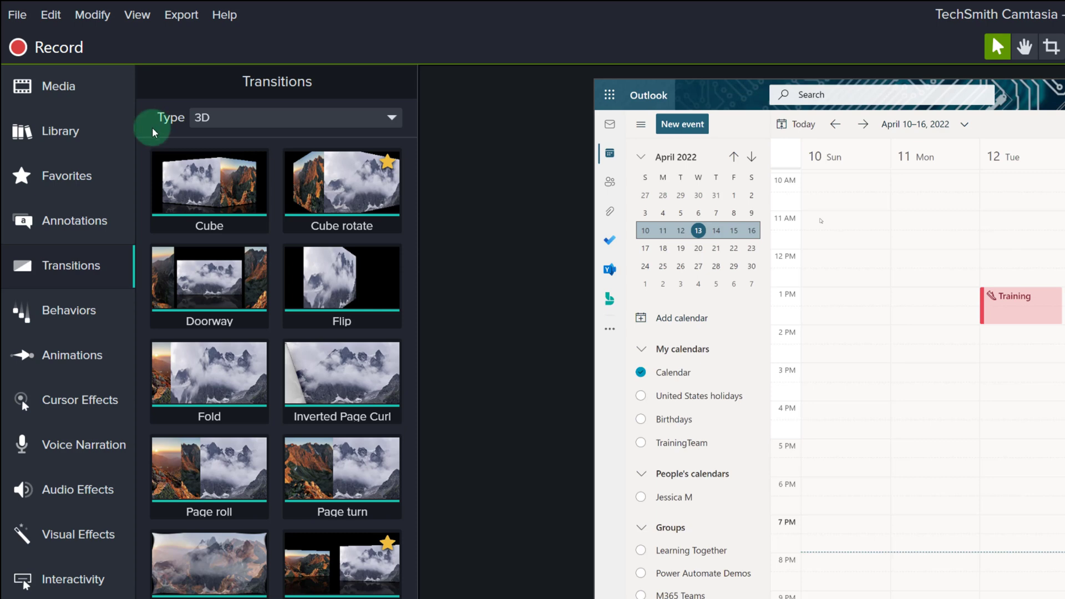
mouse_move(171, 165)
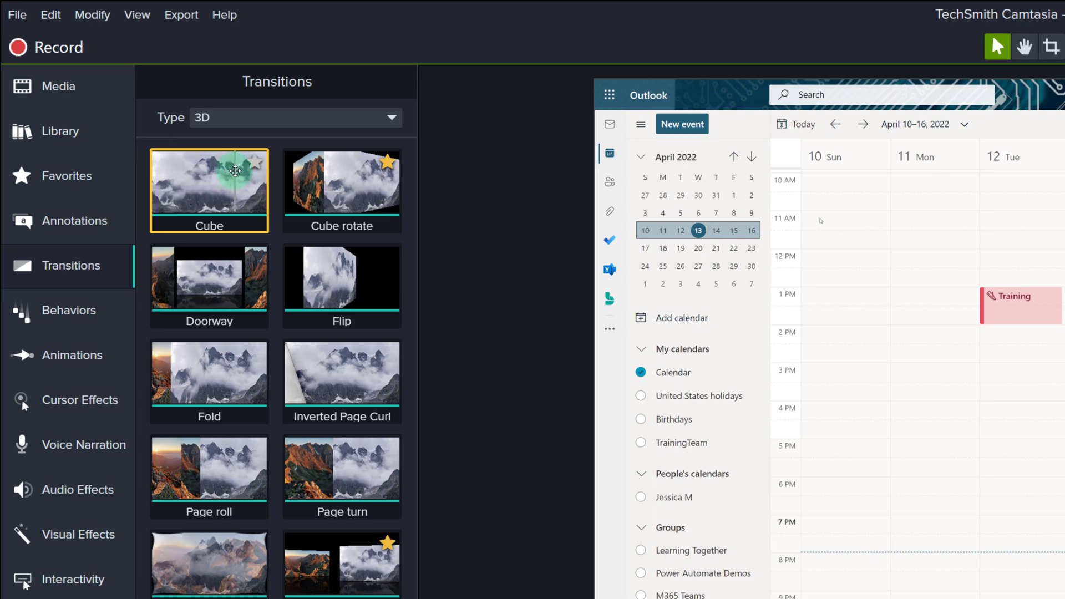
mouse_move(188, 297)
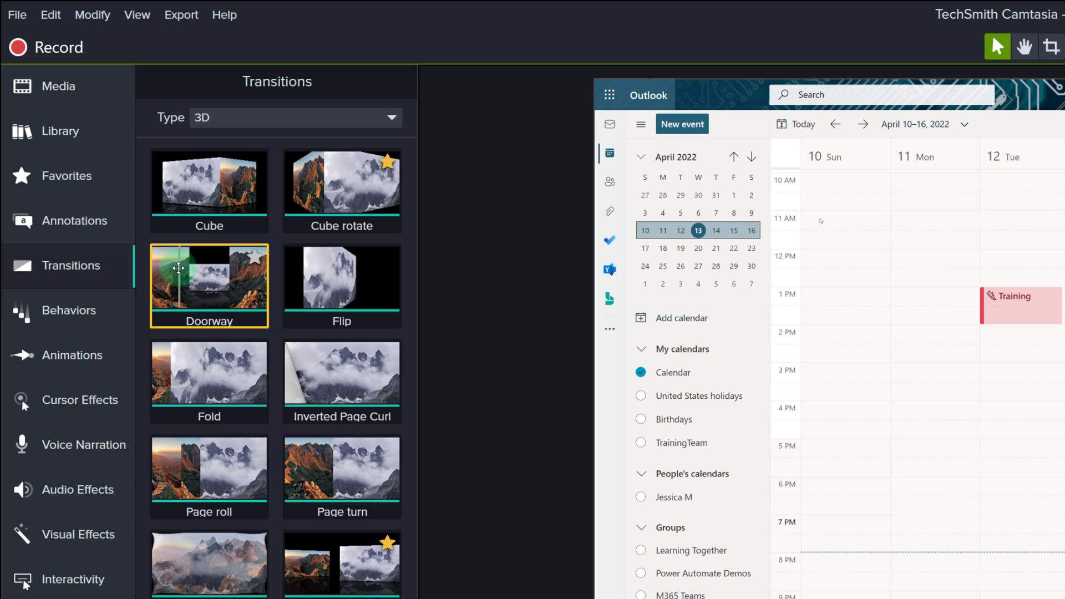
Place Doorway between the webcam and desktop clips on Track 1 and lengthen it to 2 seconds
drag(178, 268, 186, 277)
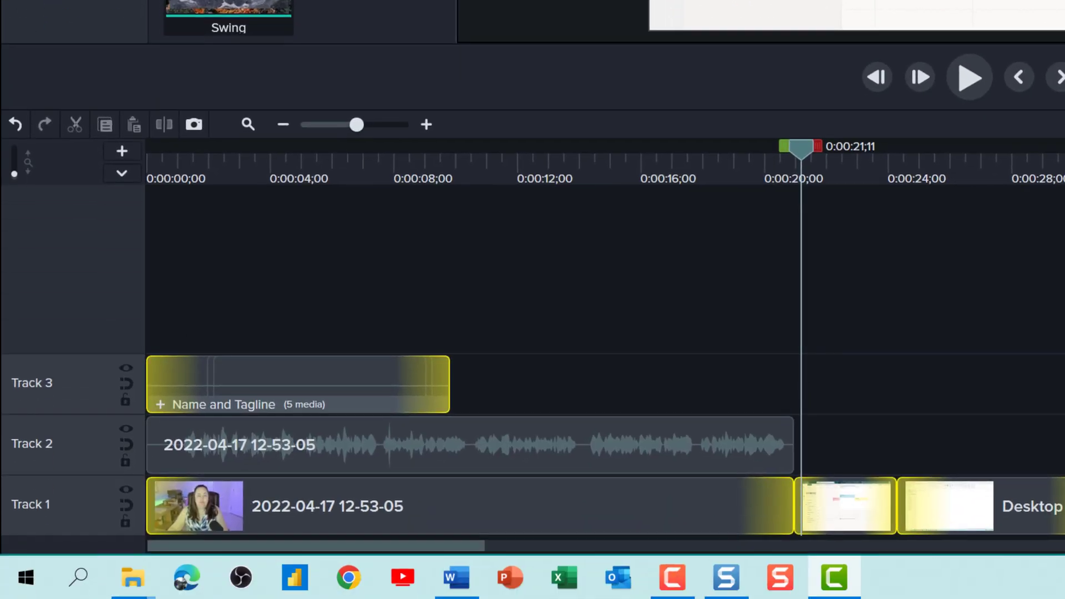
drag(610, 5, 781, 508)
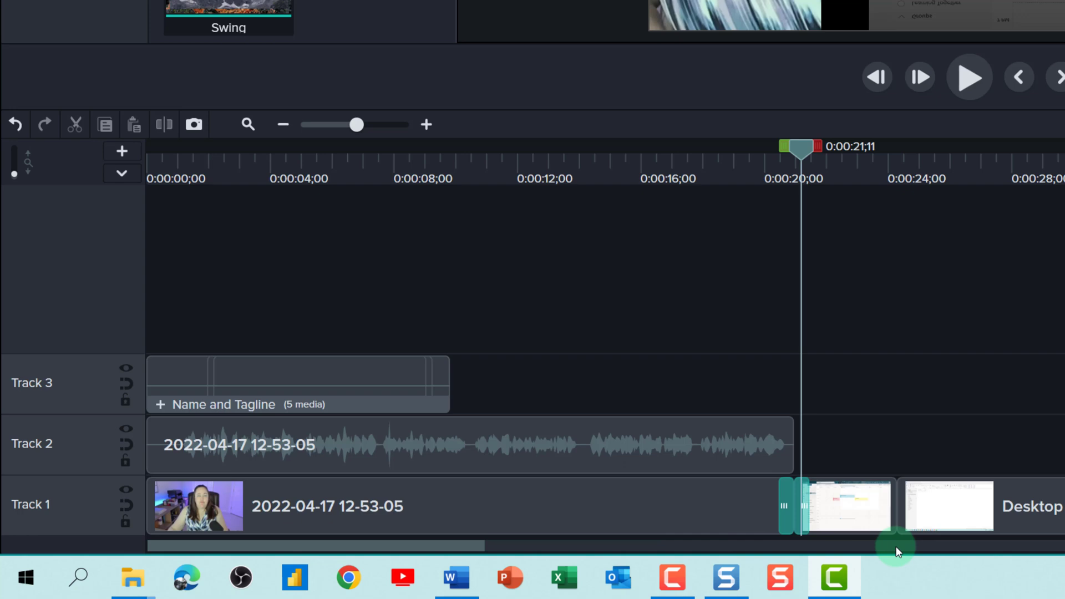
click(786, 528)
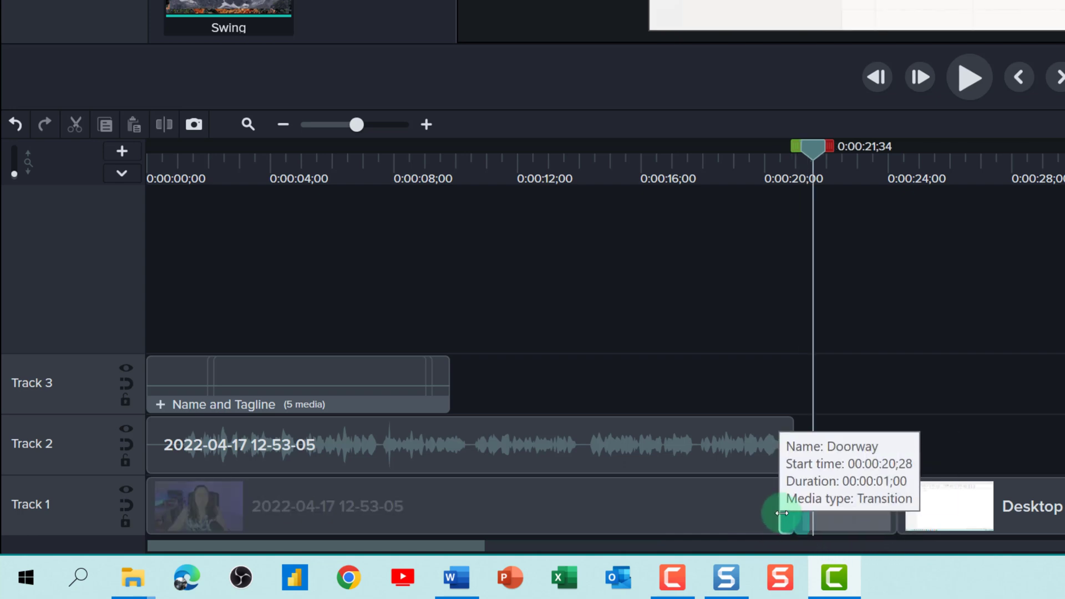
click(782, 512)
drag(782, 513, 764, 513)
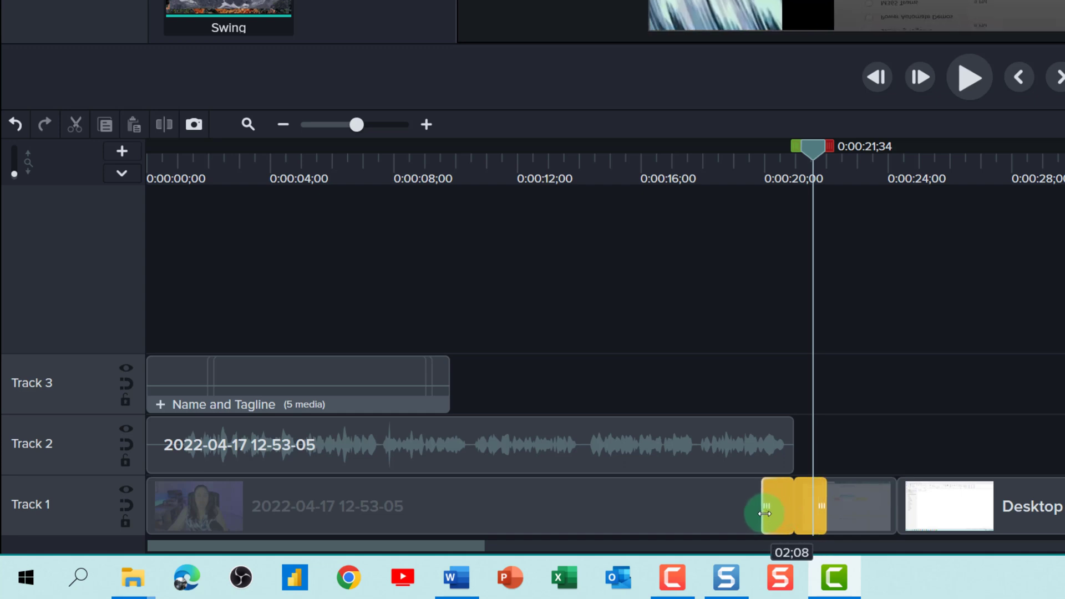
Scrub the playhead back and through the Doorway transition to preview it
drag(812, 149, 747, 150)
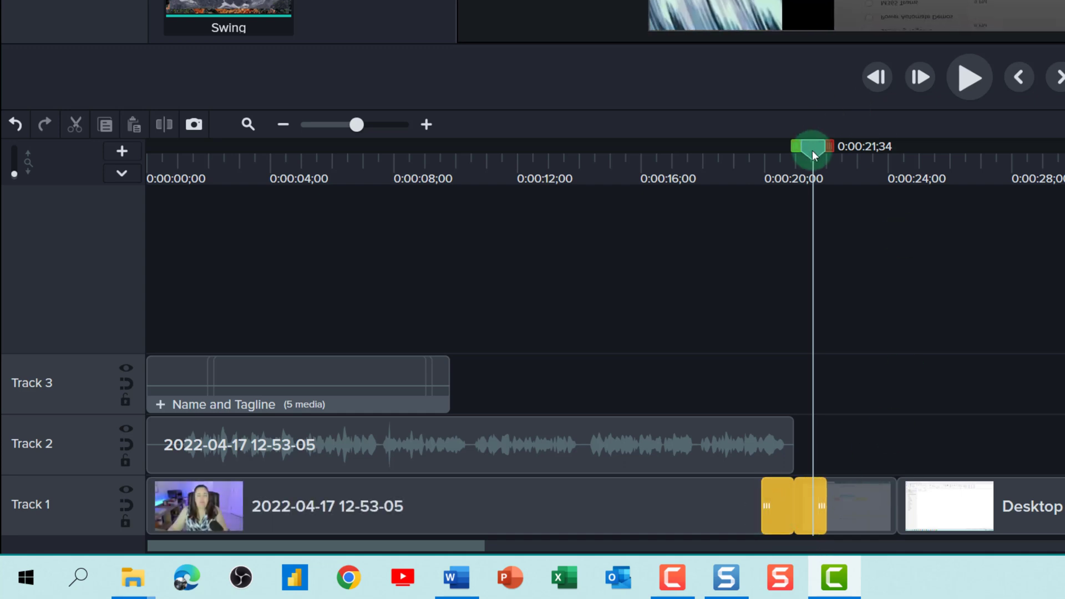
drag(695, 181, 727, 182)
drag(348, 398, 333, 416)
Play back through the new transition, then delete the transition near 0:00:21 on Track 1
click(323, 414)
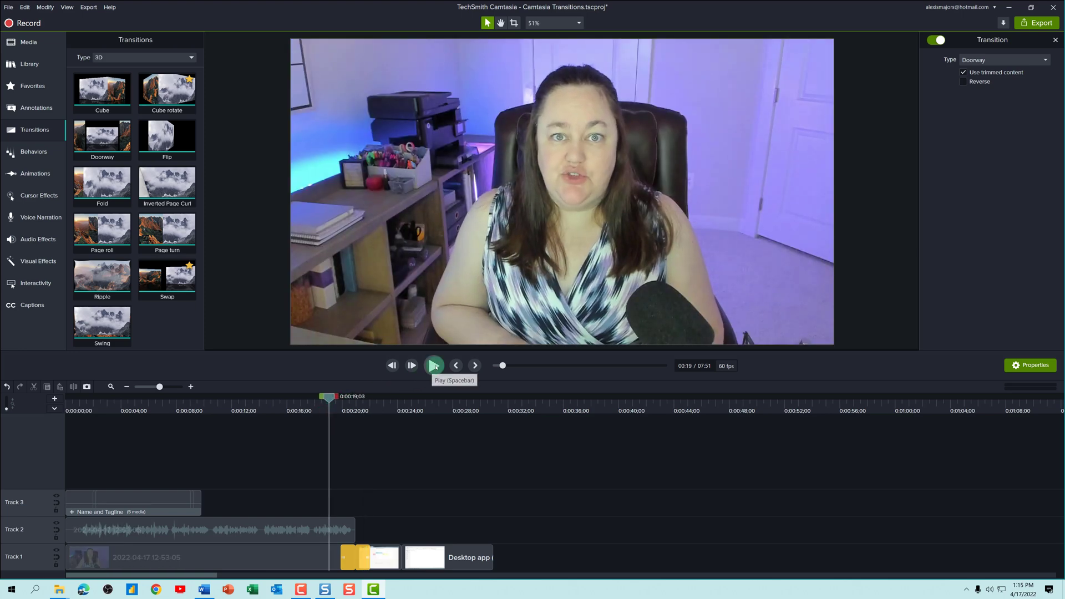
click(435, 366)
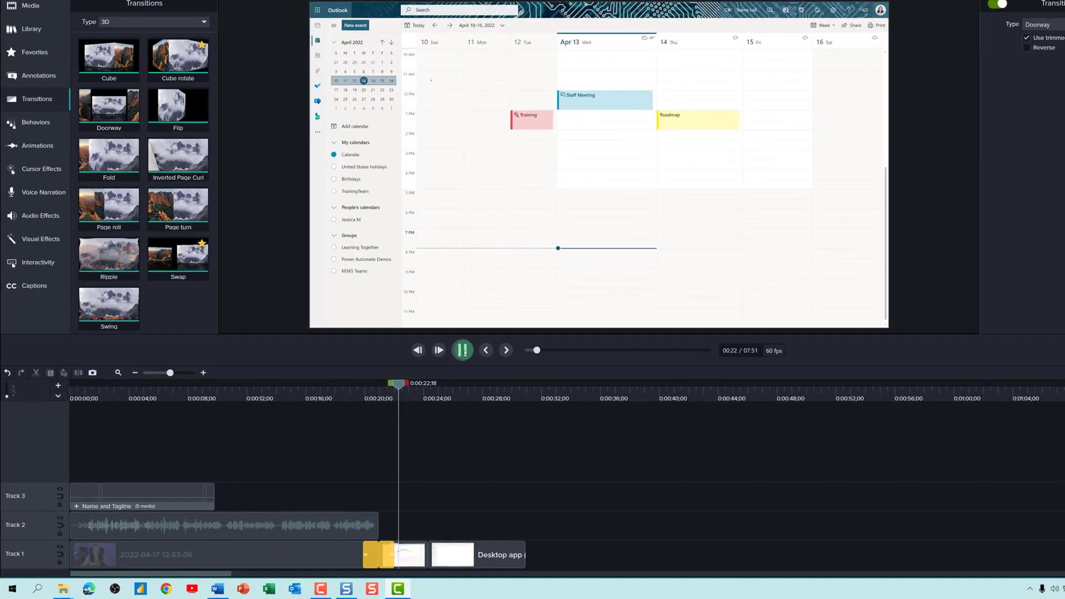
click(463, 351)
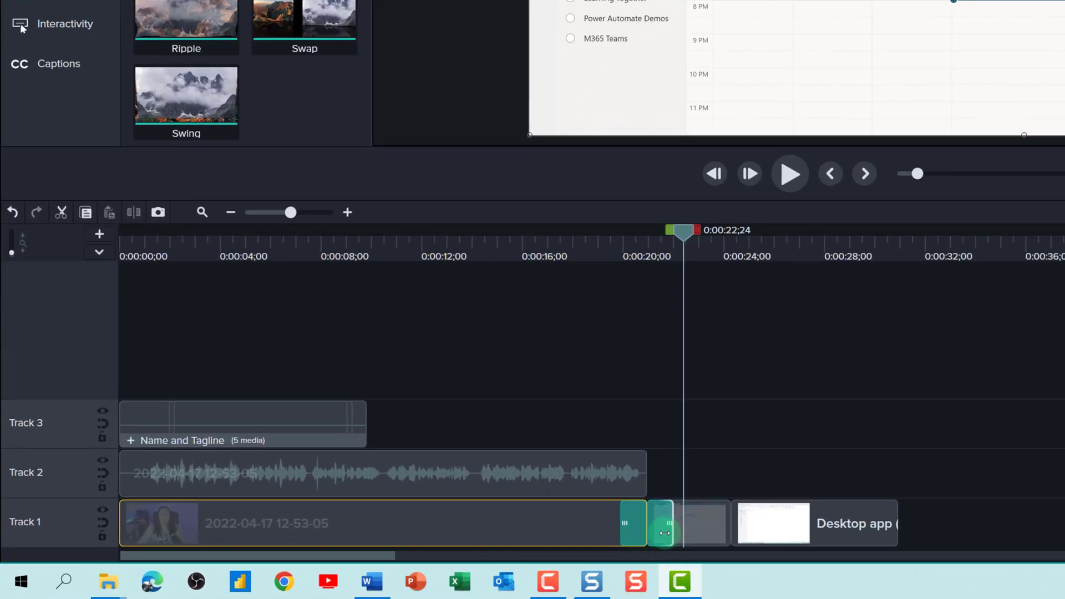
click(664, 533)
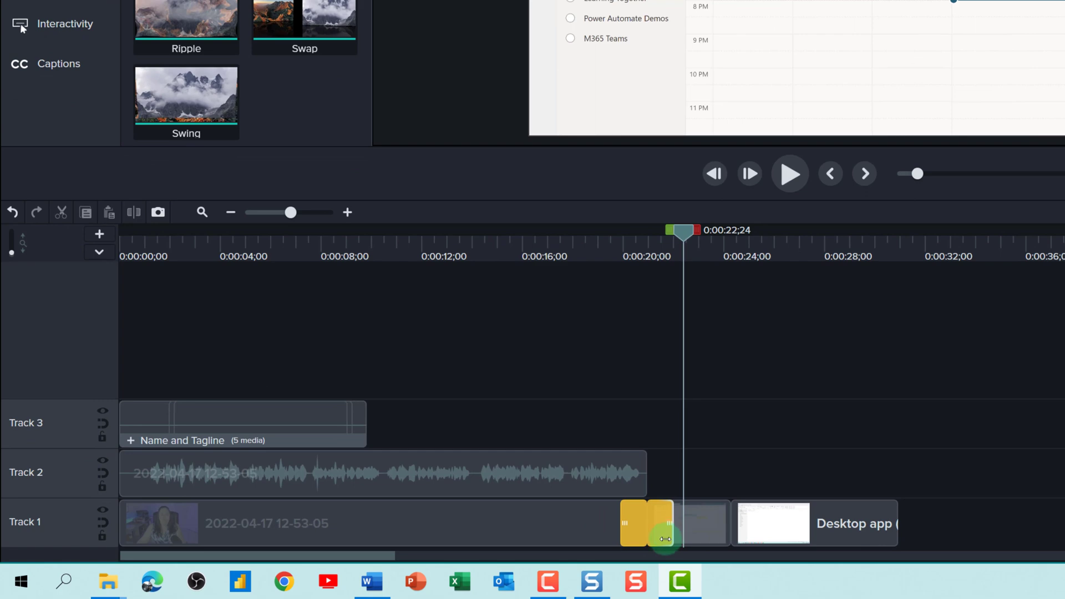
key(Delete)
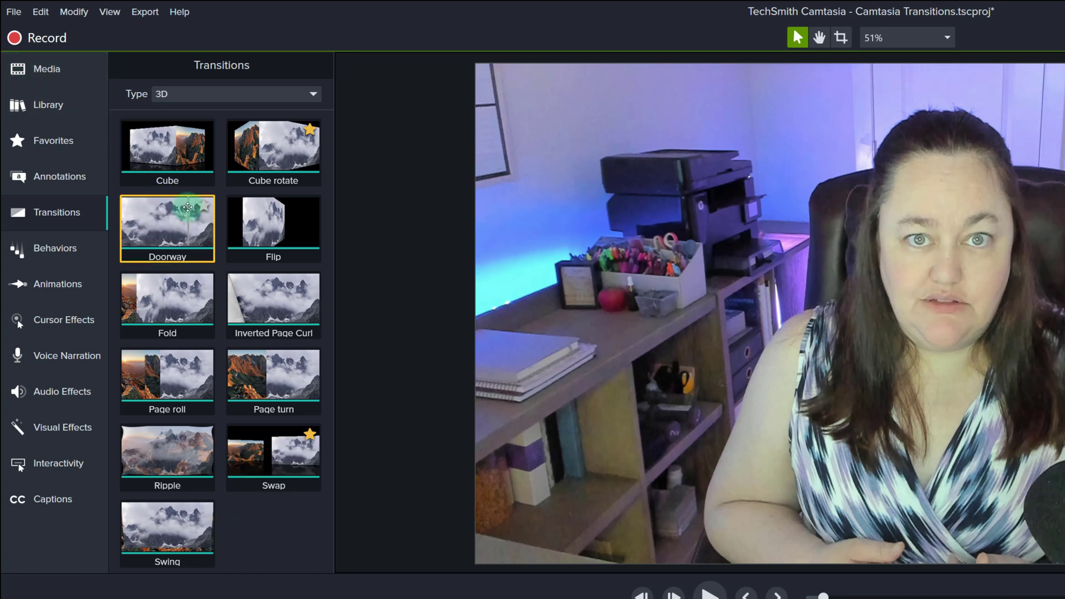
Add Cube rotate between the Track 1 clips near 22 seconds and scrub through it to preview
click(272, 154)
drag(272, 133, 683, 527)
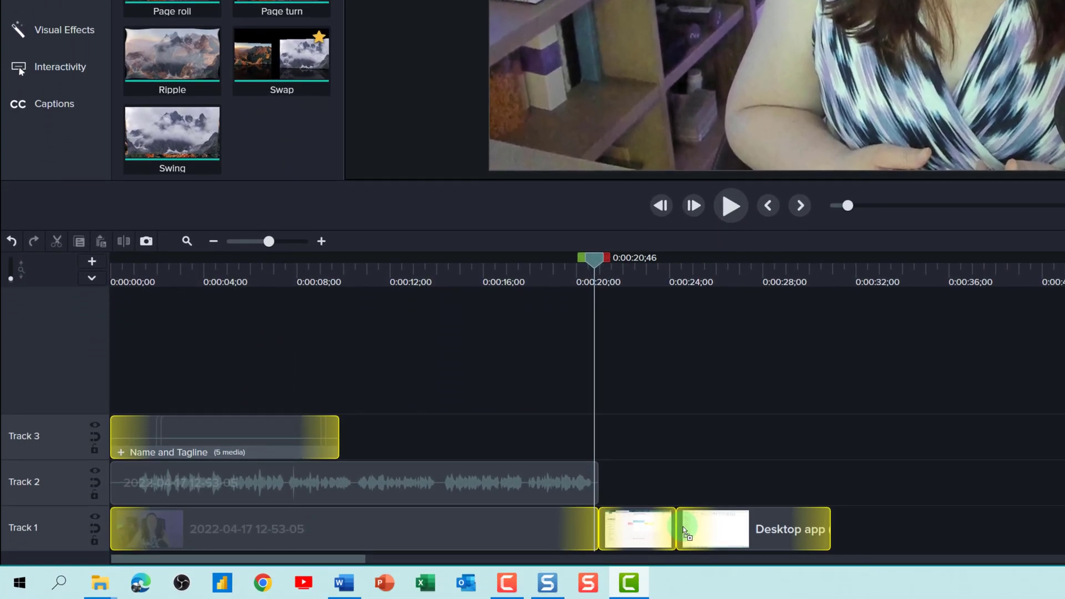
drag(652, 257, 674, 259)
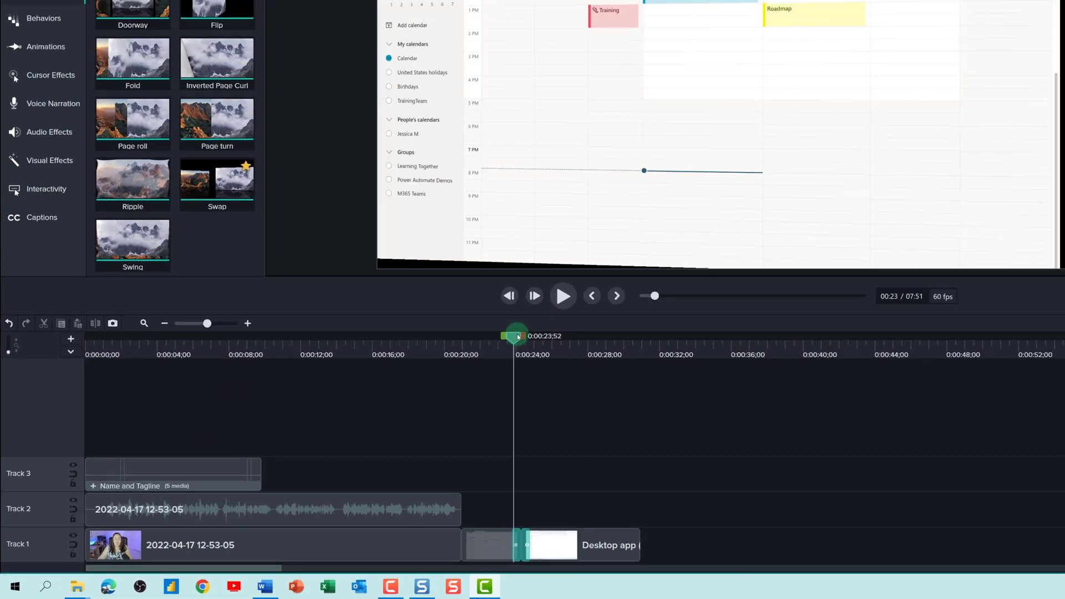
drag(517, 337, 539, 337)
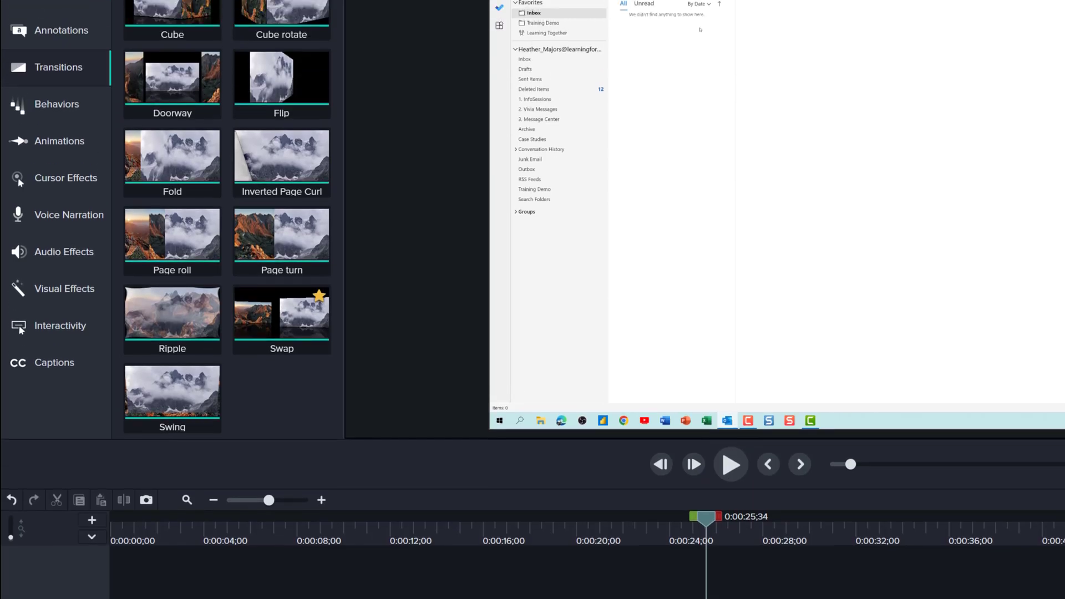
Filter the gallery to Fades and drag the Fade transition toward the timeline
click(191, 57)
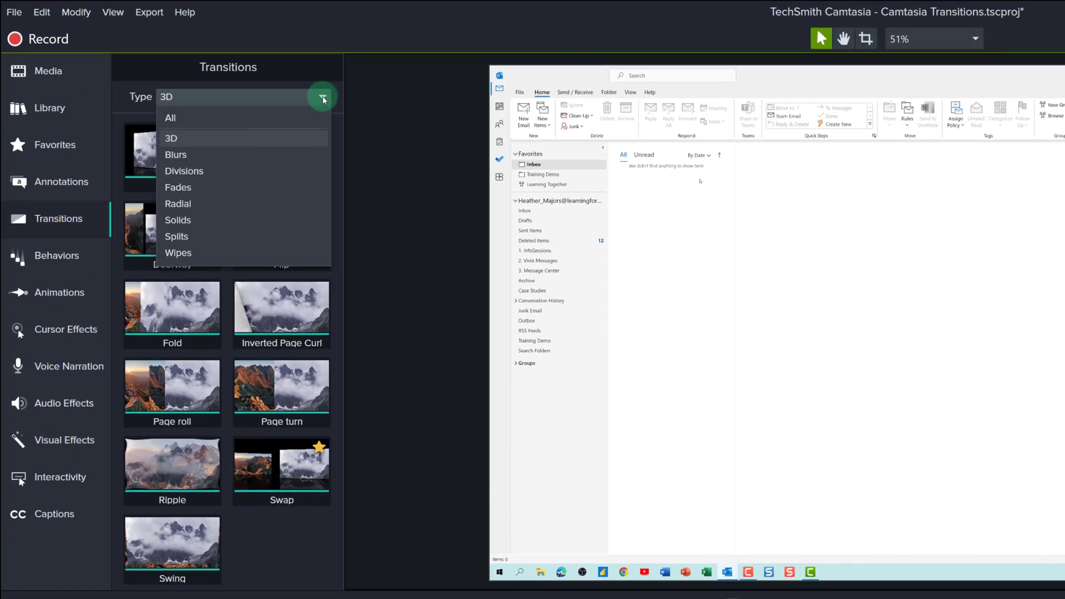
click(192, 192)
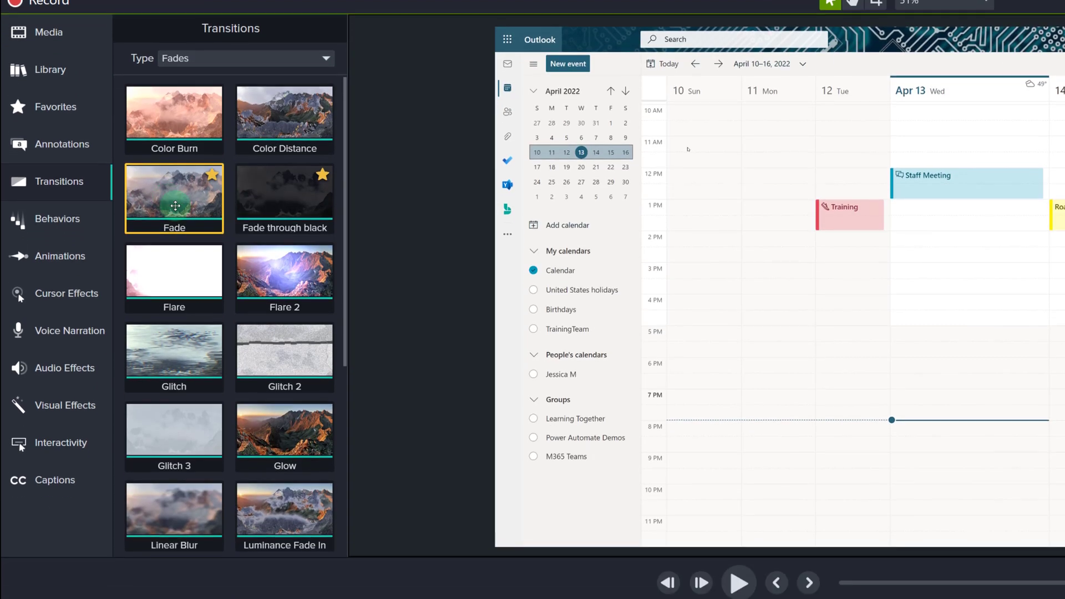
drag(175, 206, 625, 524)
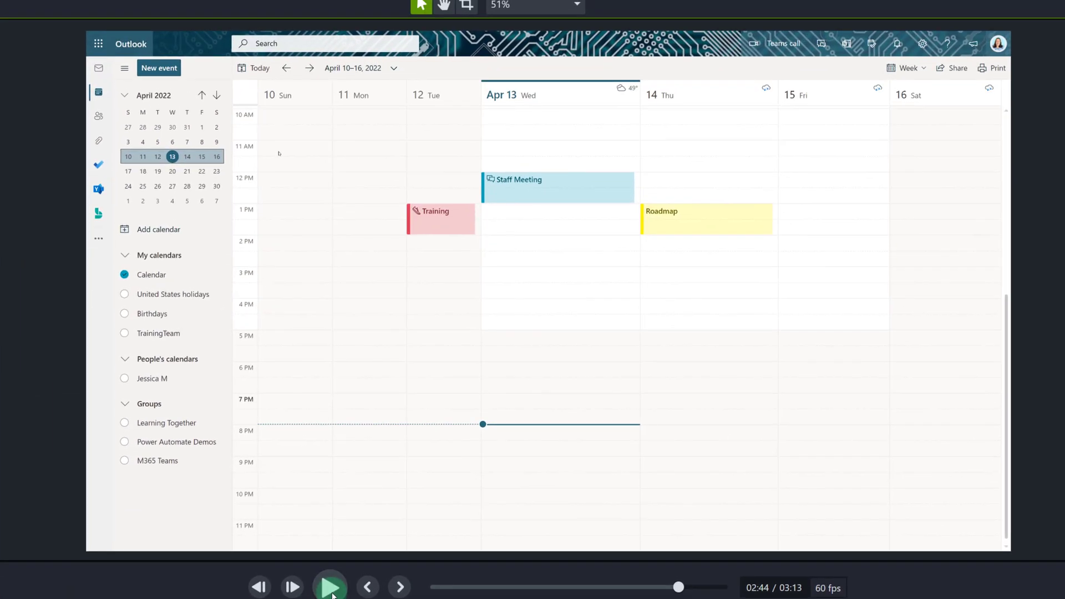
Play and stop the preview, then show the Favorites collection of starred annotations and transitions
click(420, 512)
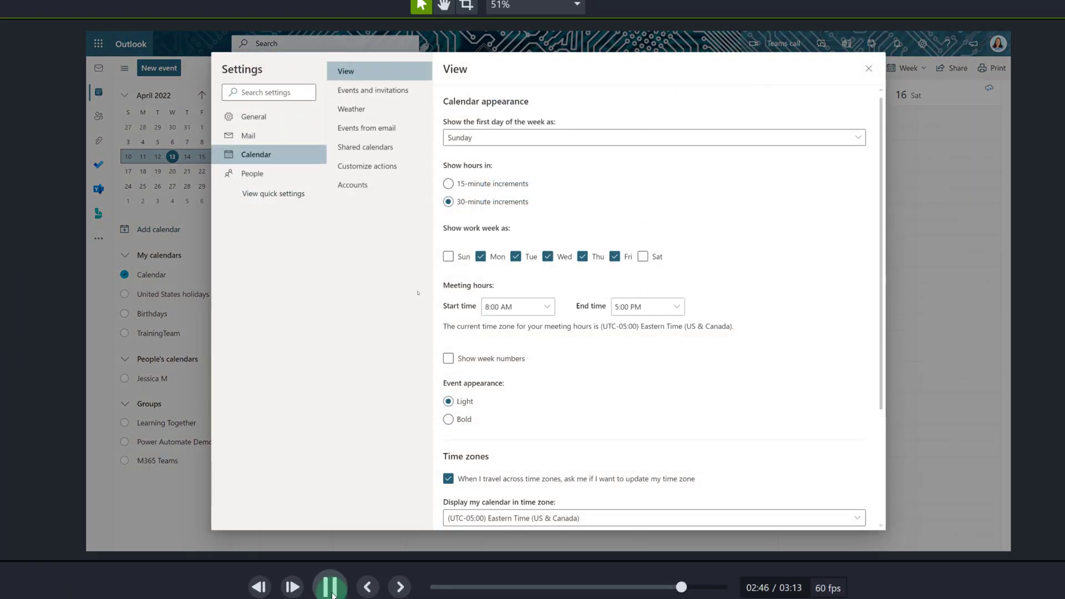
click(332, 592)
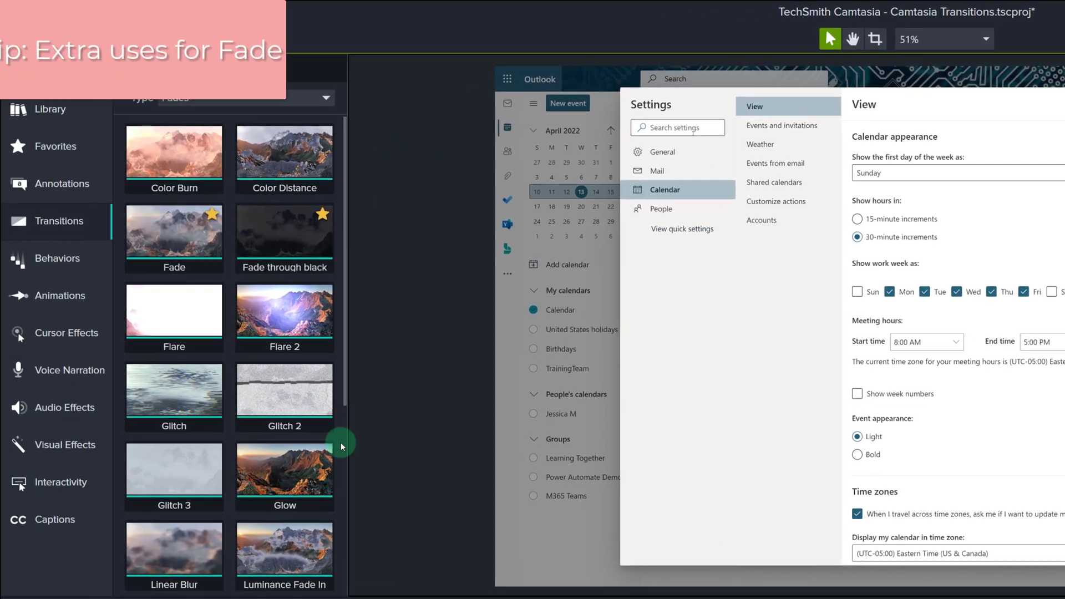
click(56, 143)
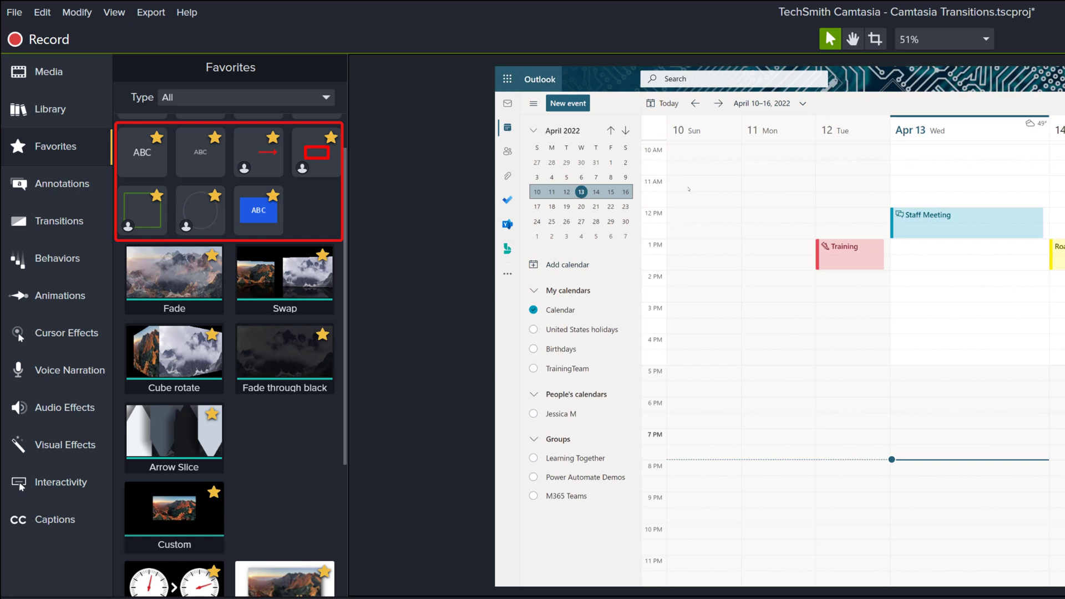
Place the favourite red arrow annotation on the canvas beside the Staff Meeting event
click(272, 151)
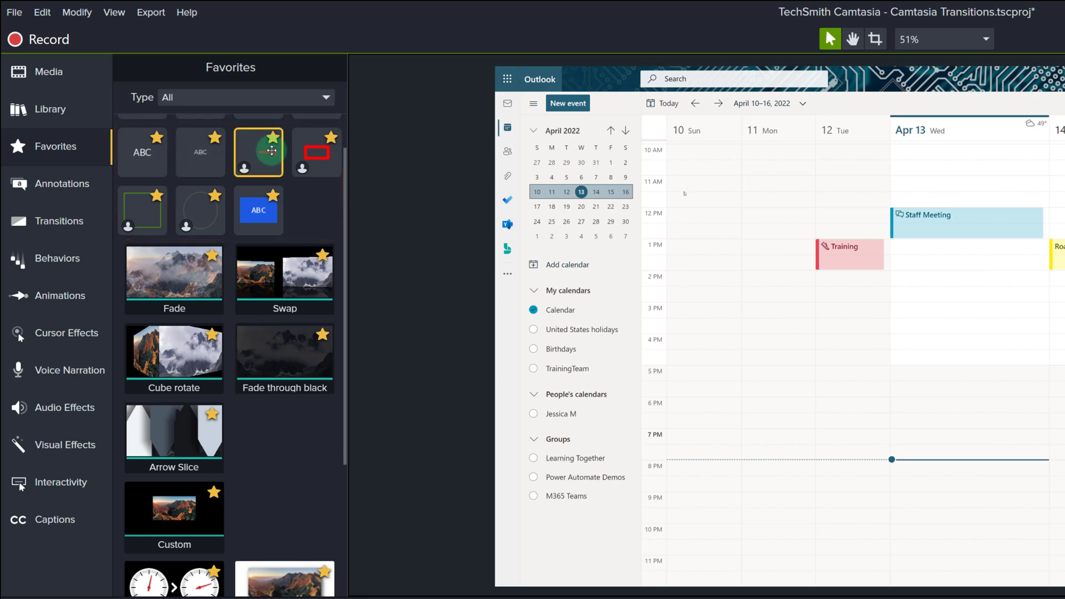
mouse_move(272, 151)
mouse_down()
mouse_move(682, 214)
mouse_move(862, 222)
mouse_up()
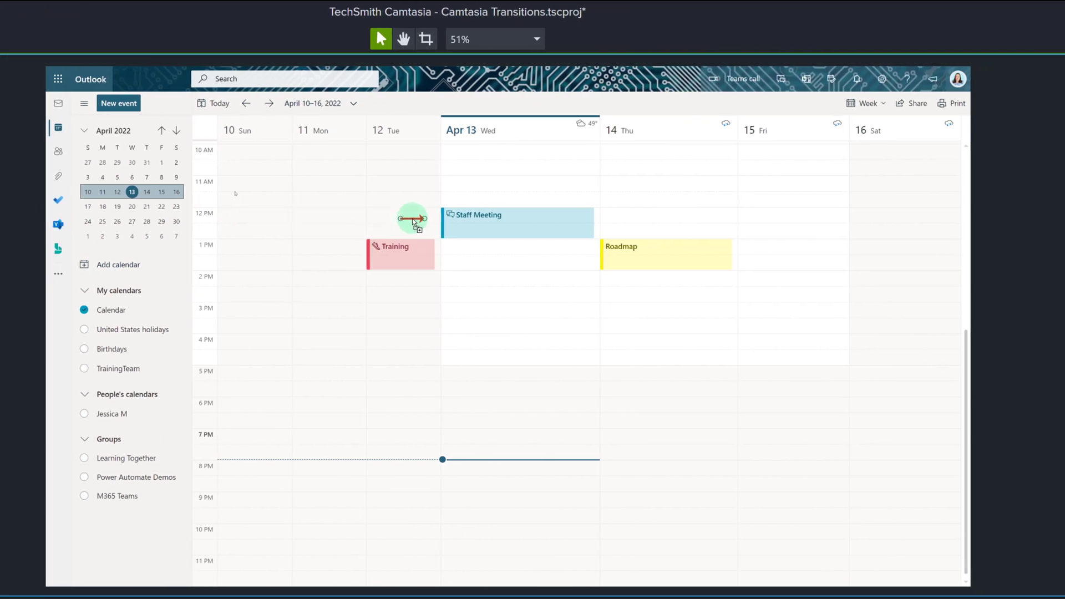
drag(413, 222, 426, 218)
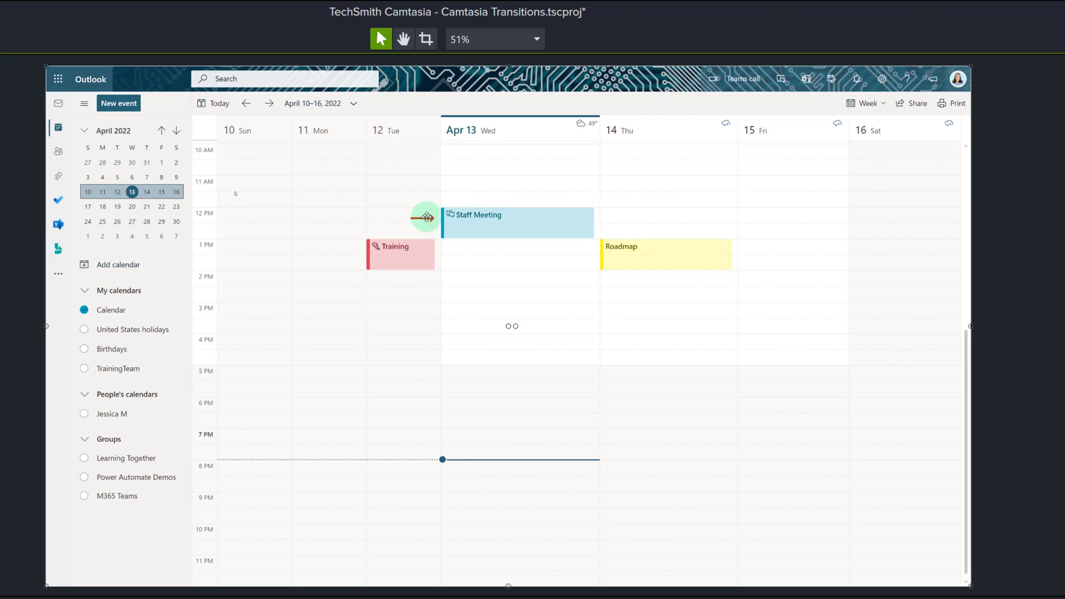
key(ctrl+z)
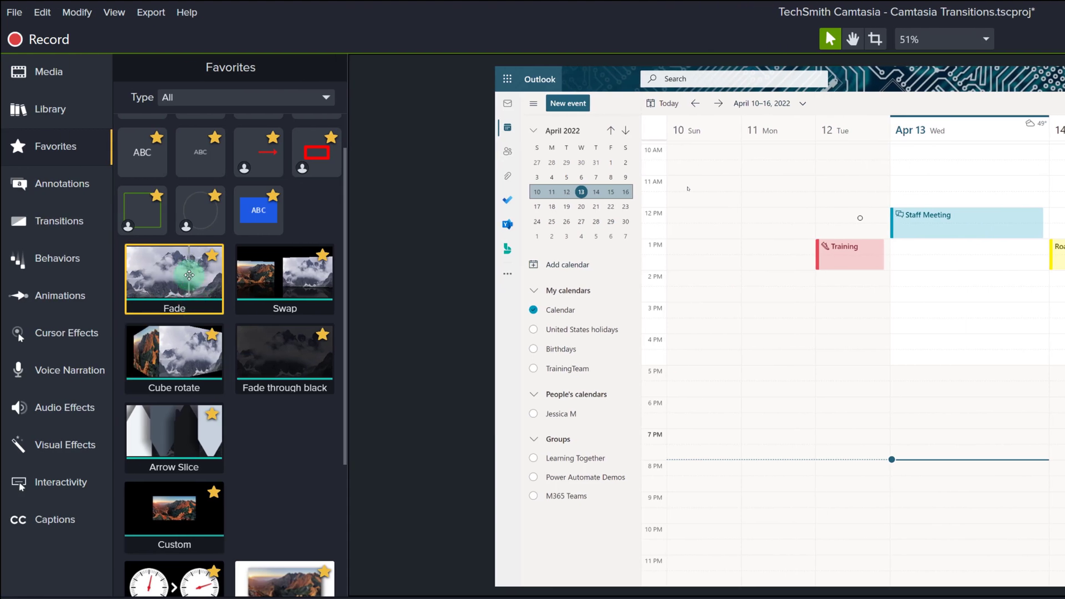
Apply Fade to the Arrow clip on Track 2, then rewind and play to check the fade
drag(188, 274, 525, 483)
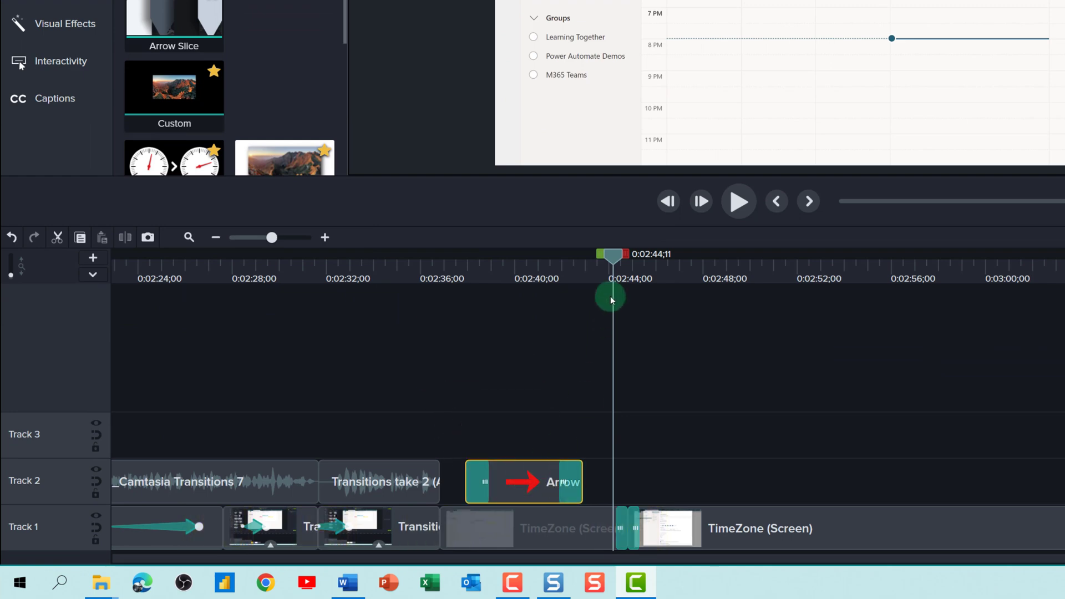
drag(617, 265, 461, 318)
click(738, 202)
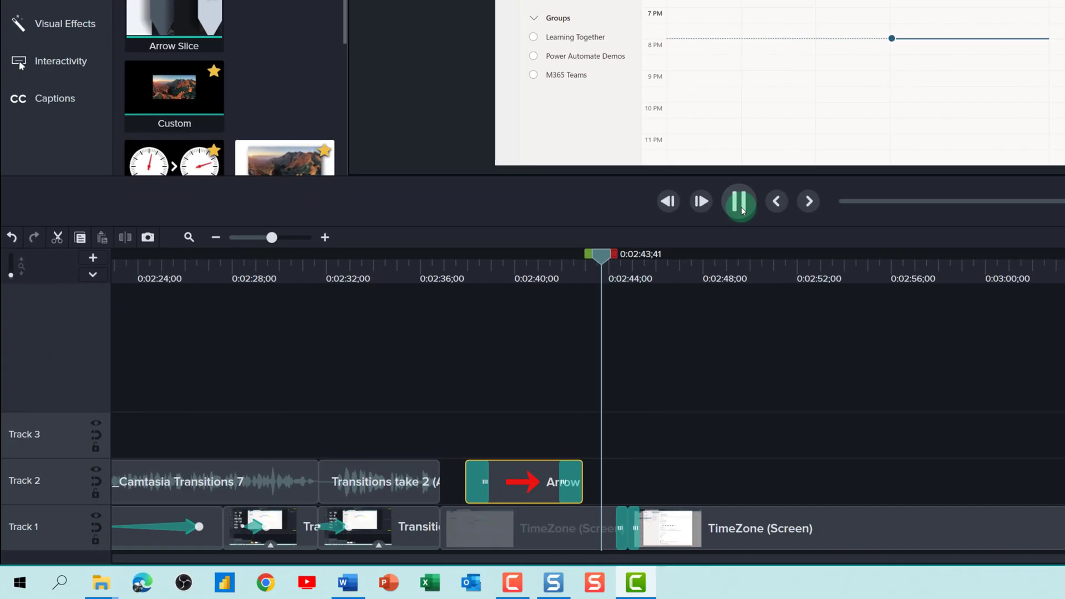
click(741, 207)
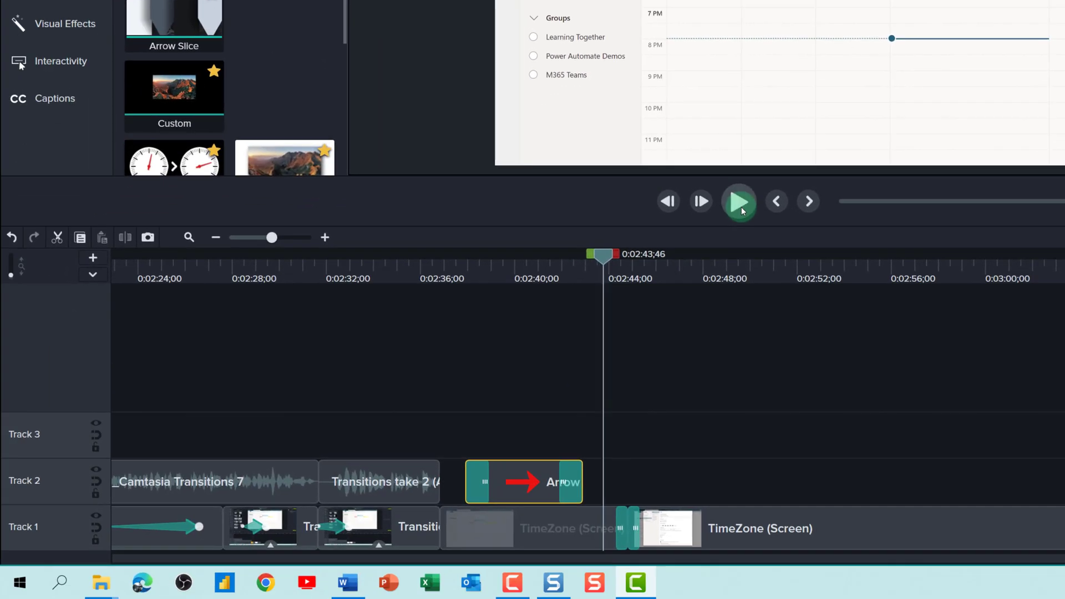